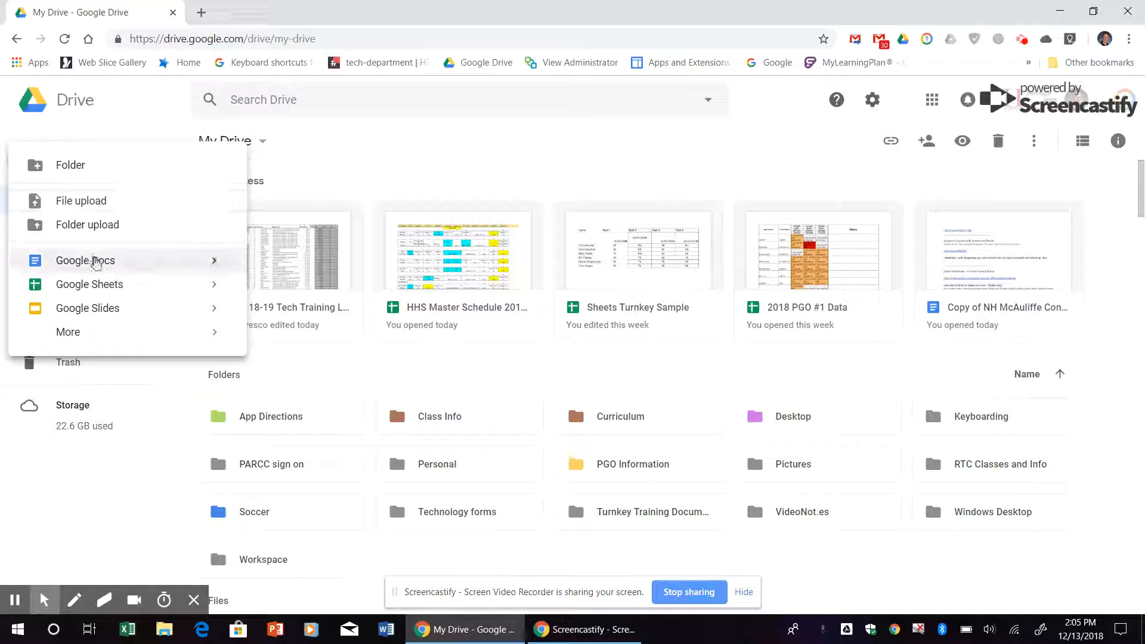
- Create a new blank Google Docs document and set its page orientation to landscape
click(91, 256)
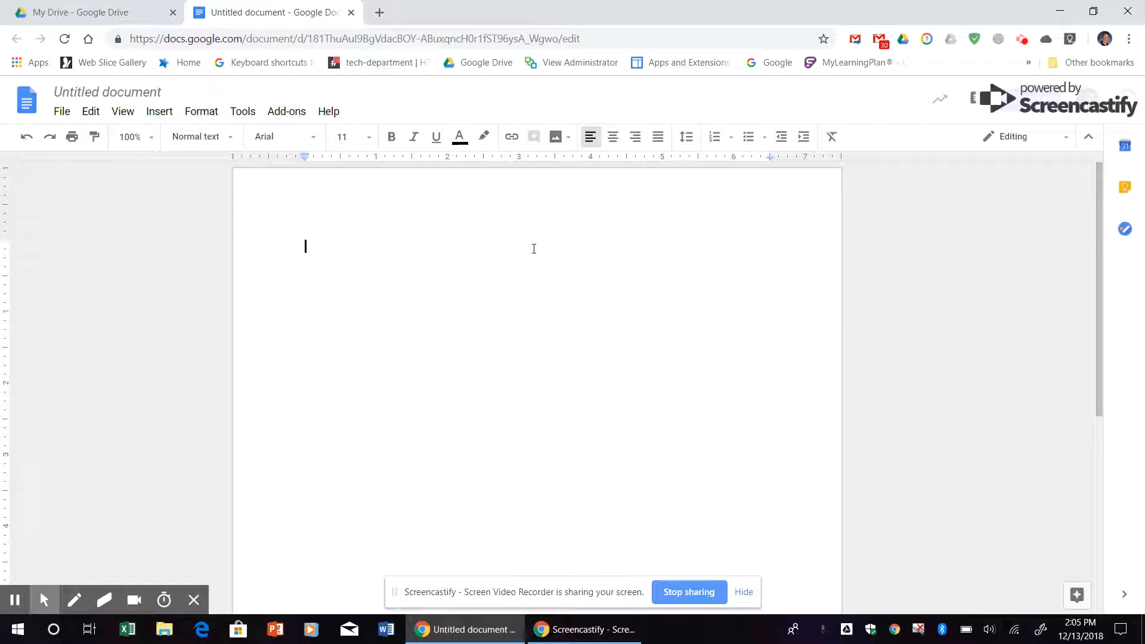
click(63, 115)
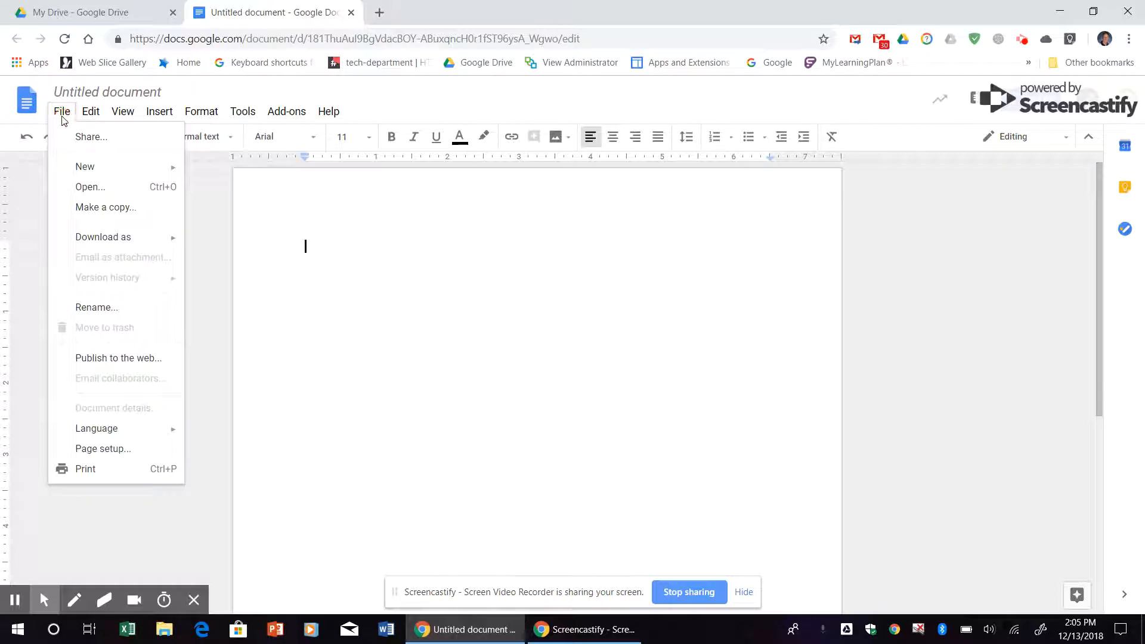
click(95, 451)
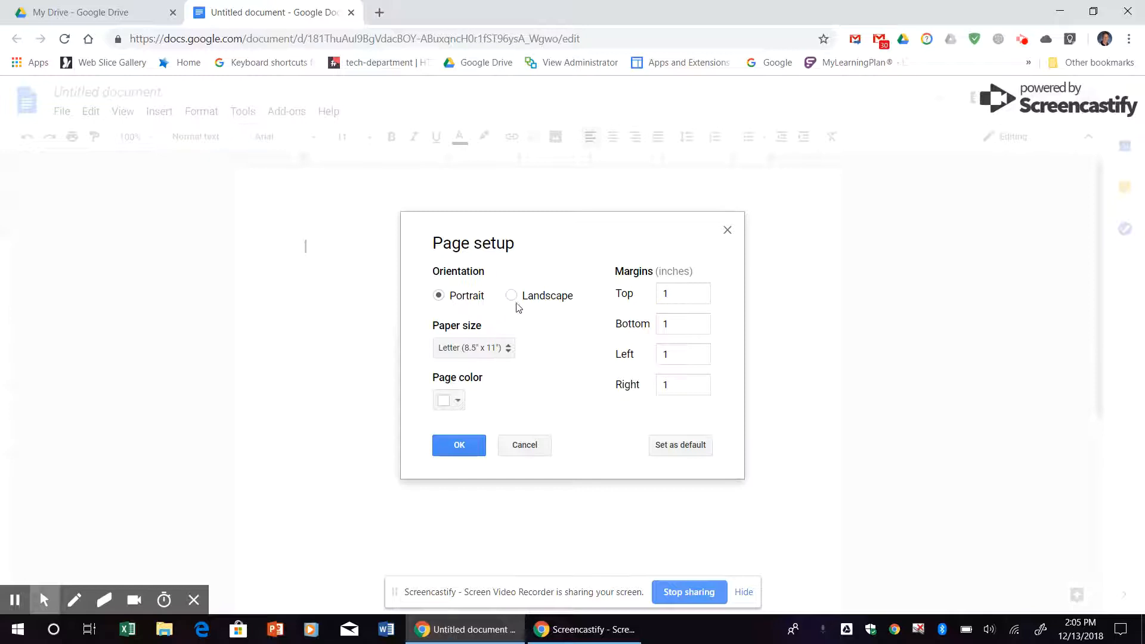
click(513, 296)
click(448, 448)
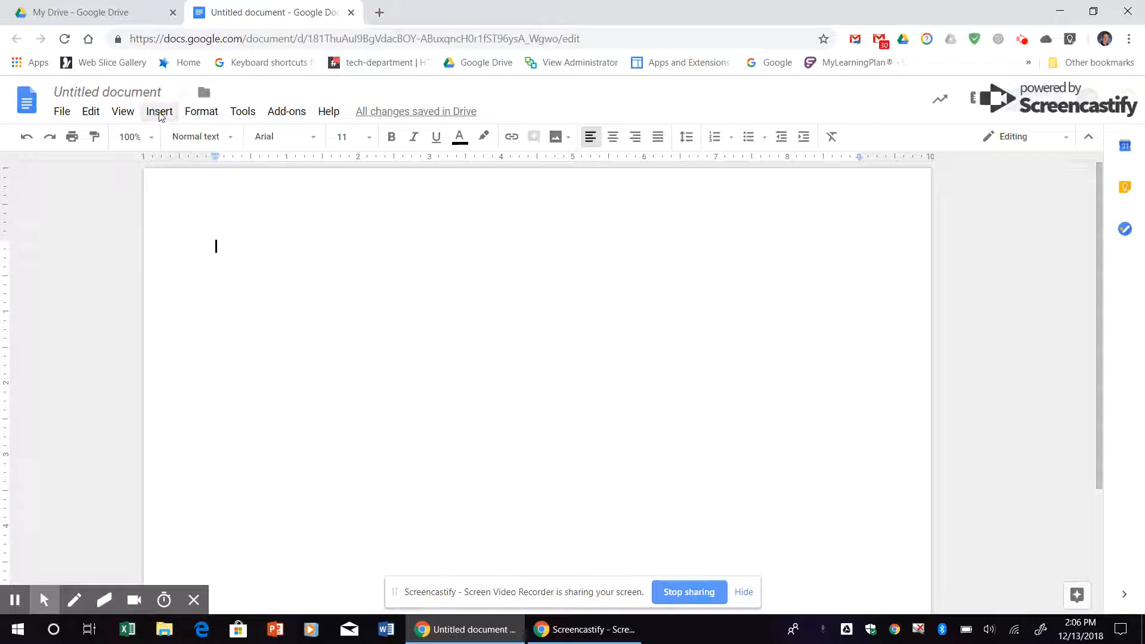
- Insert a table with three columns and one row at the start of the page
click(159, 114)
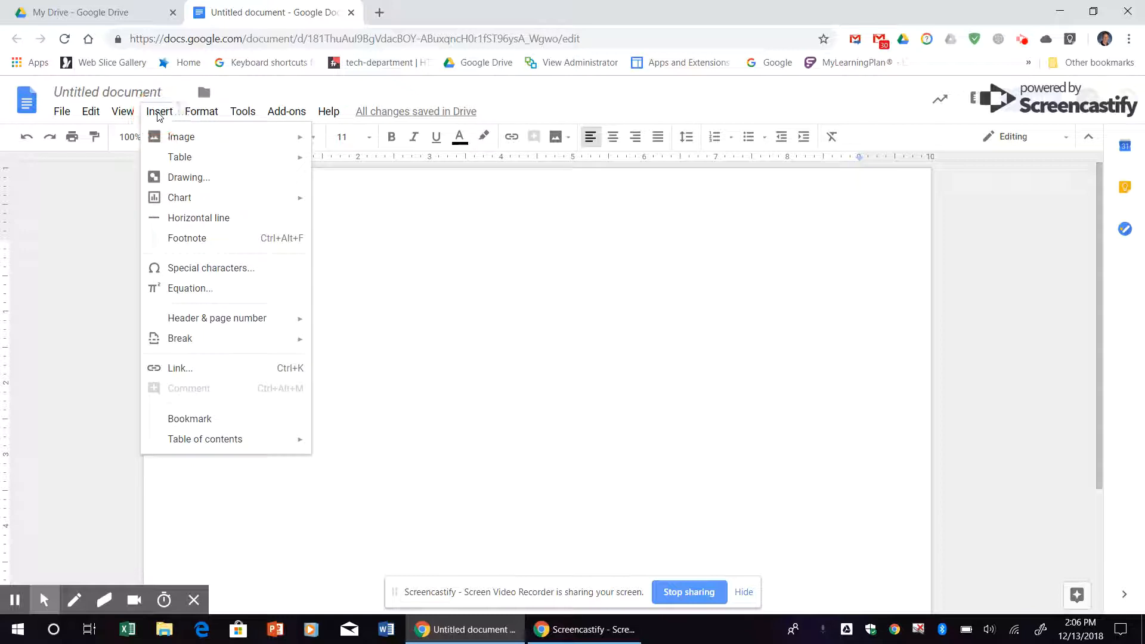
mouse_move(184, 158)
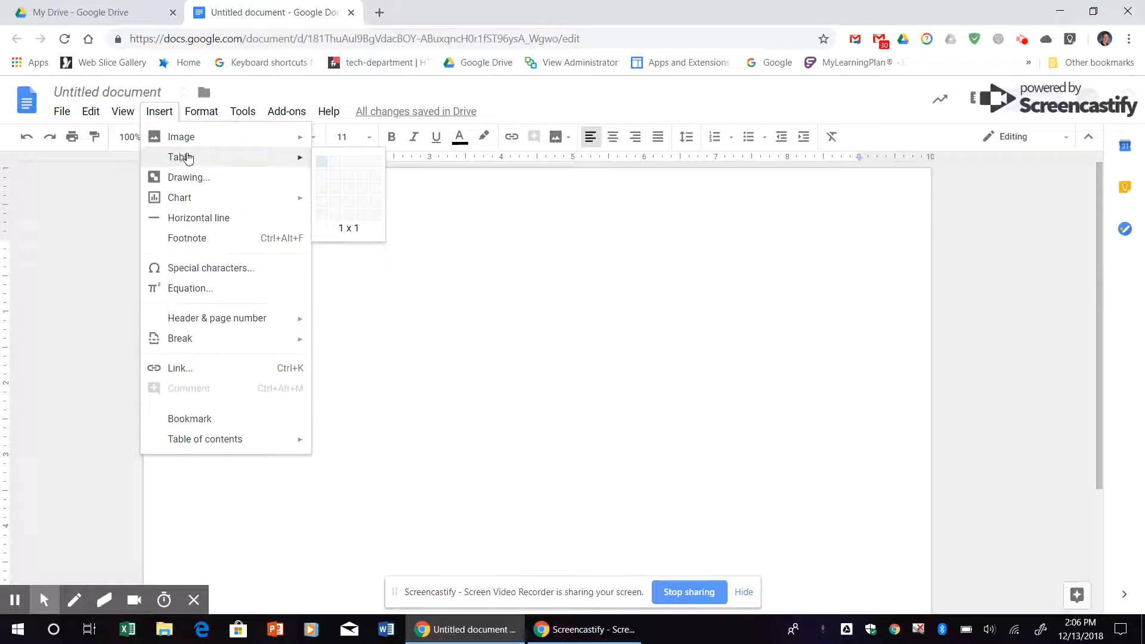
click(351, 171)
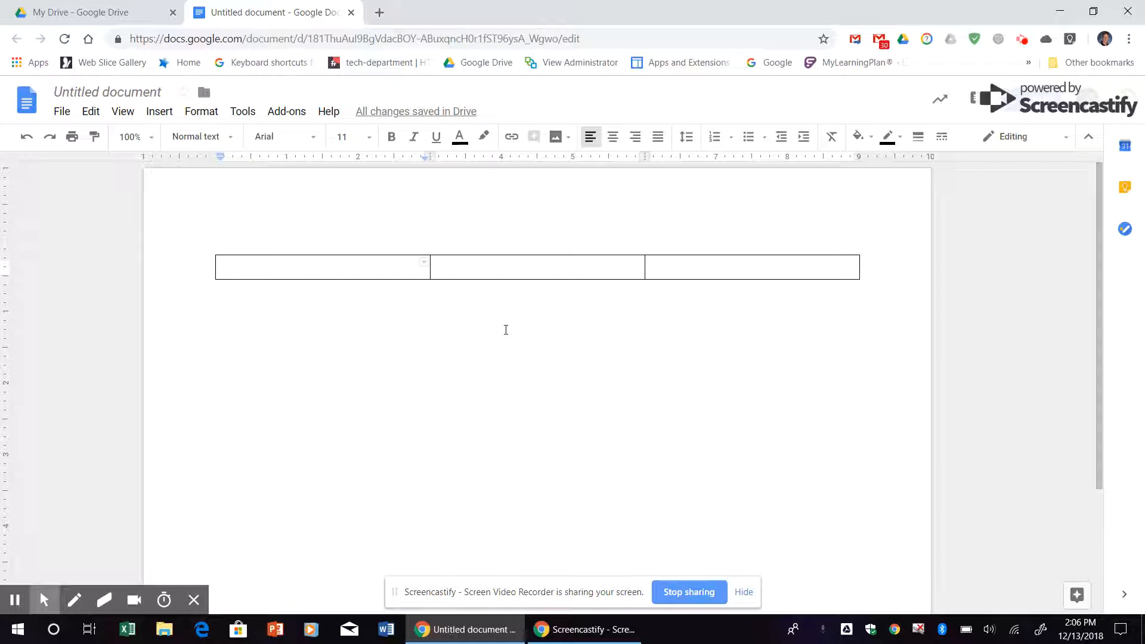
- Stretch the table row downward to about the 6-inch mark so the three columns fill most of the page
scroll(515, 315, down, 1)
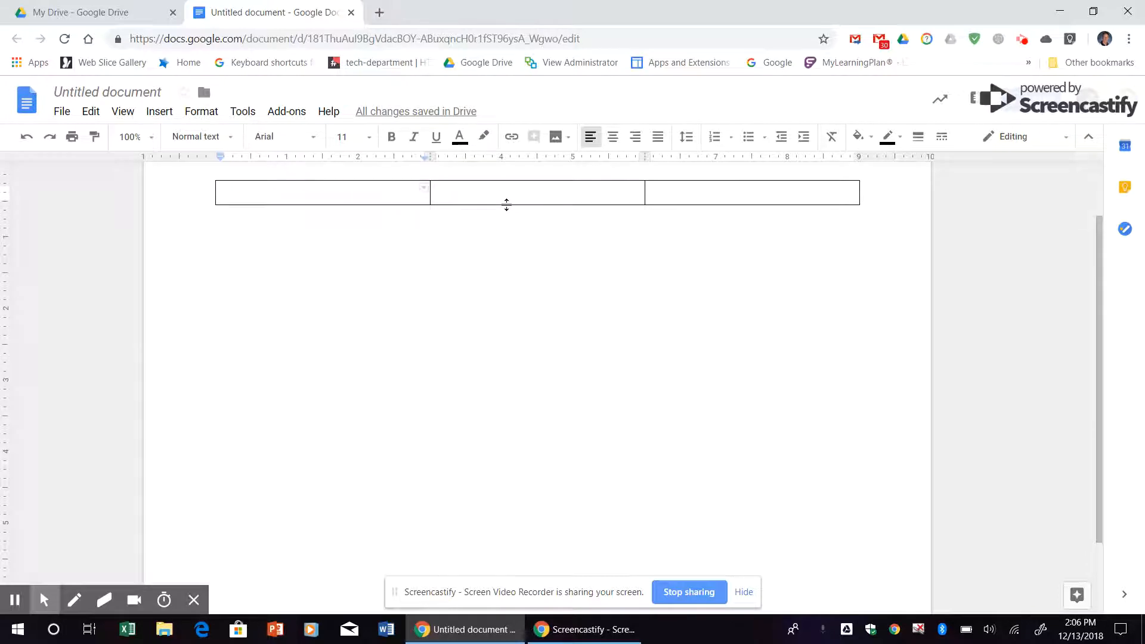
drag(507, 204, 536, 540)
scroll(566, 381, down, 1)
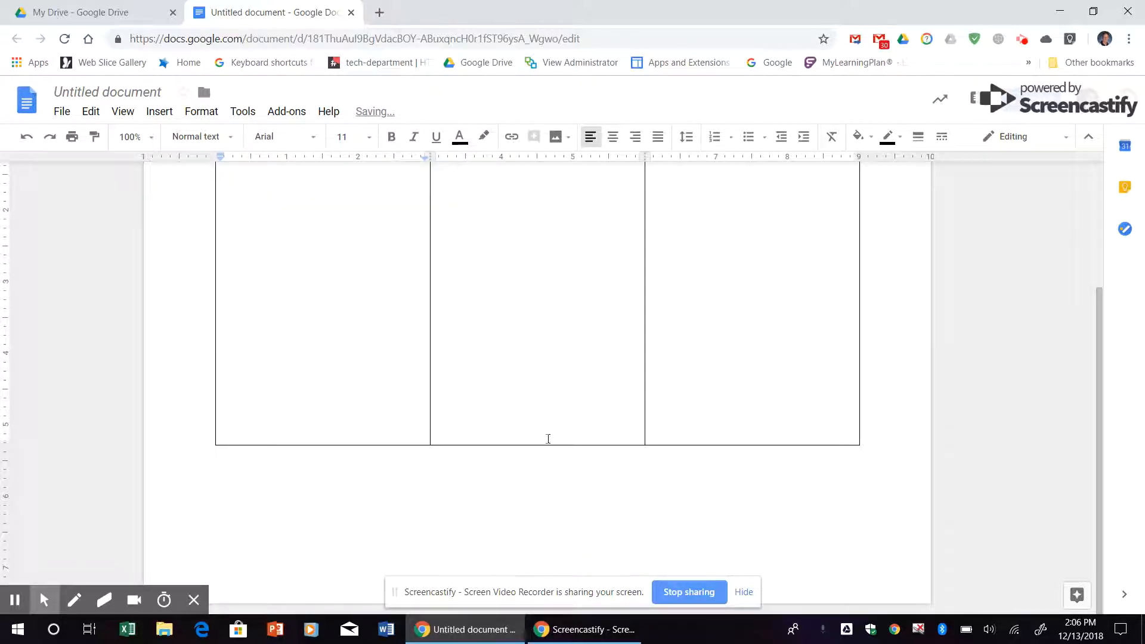
drag(543, 446, 524, 491)
scroll(537, 453, up, 3)
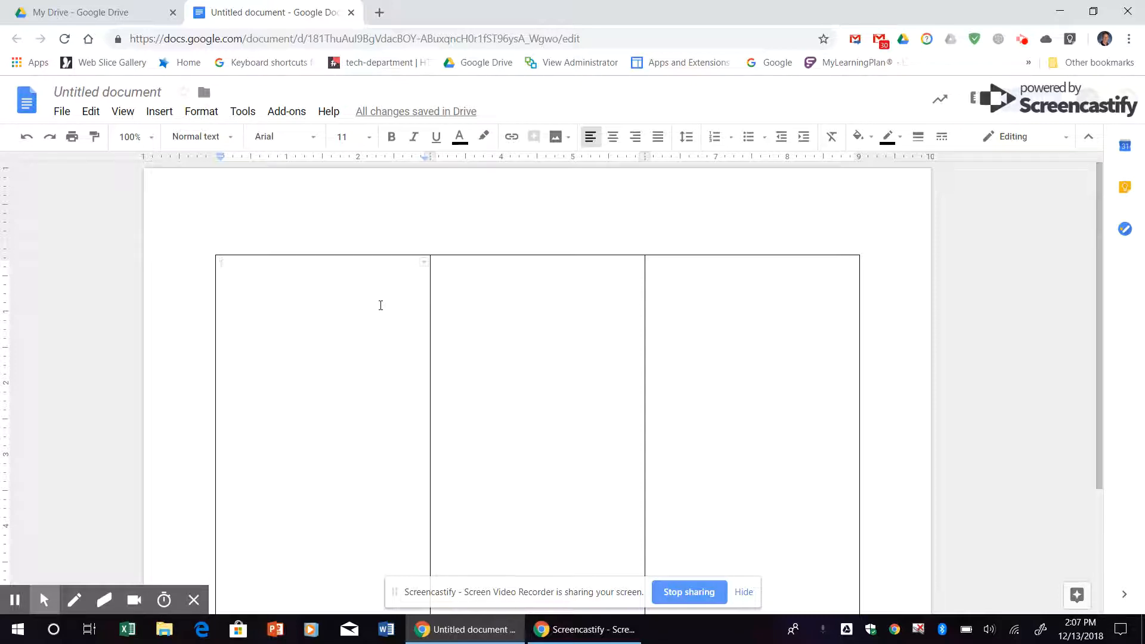
- Enter "Test" in the first column, make its first three letters bold and center the line
text(Test)
drag(244, 269, 210, 271)
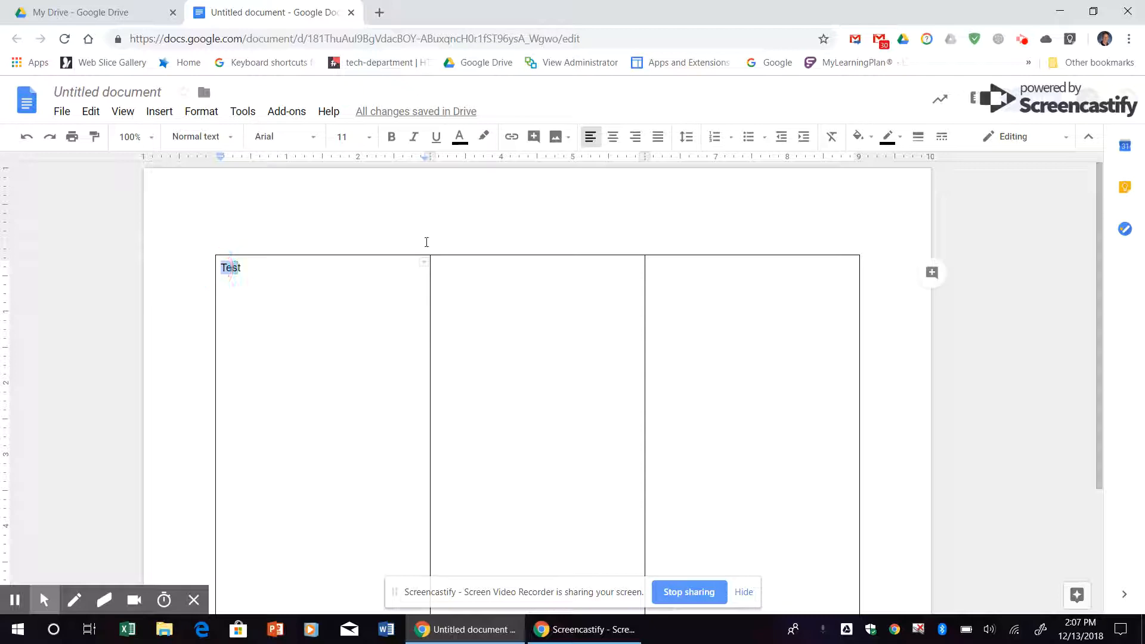
click(392, 138)
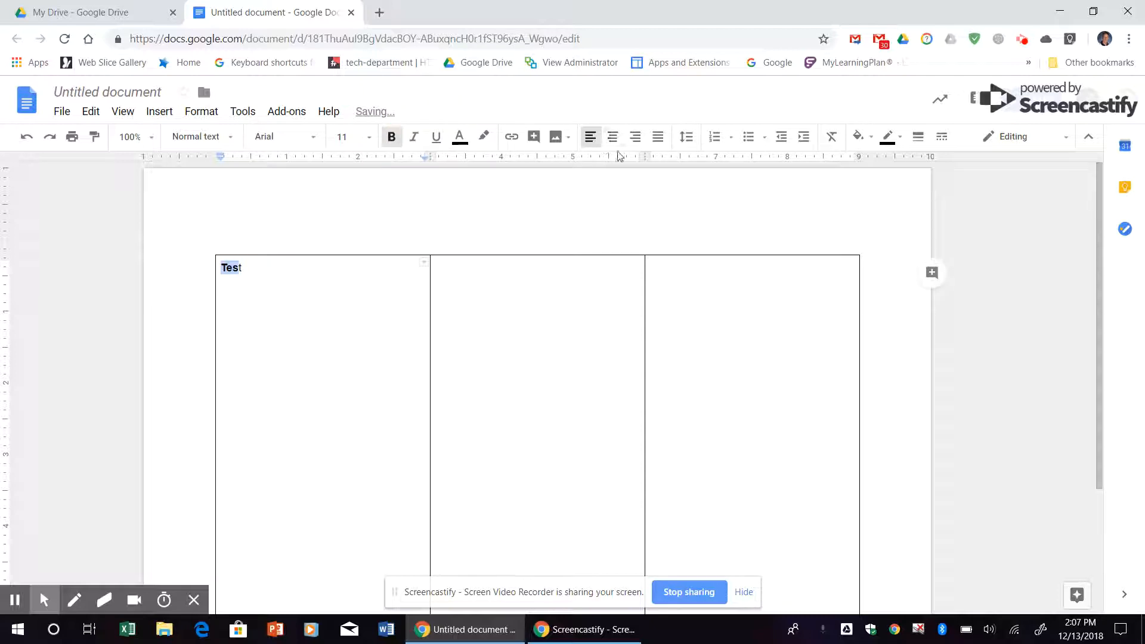
click(611, 140)
click(365, 272)
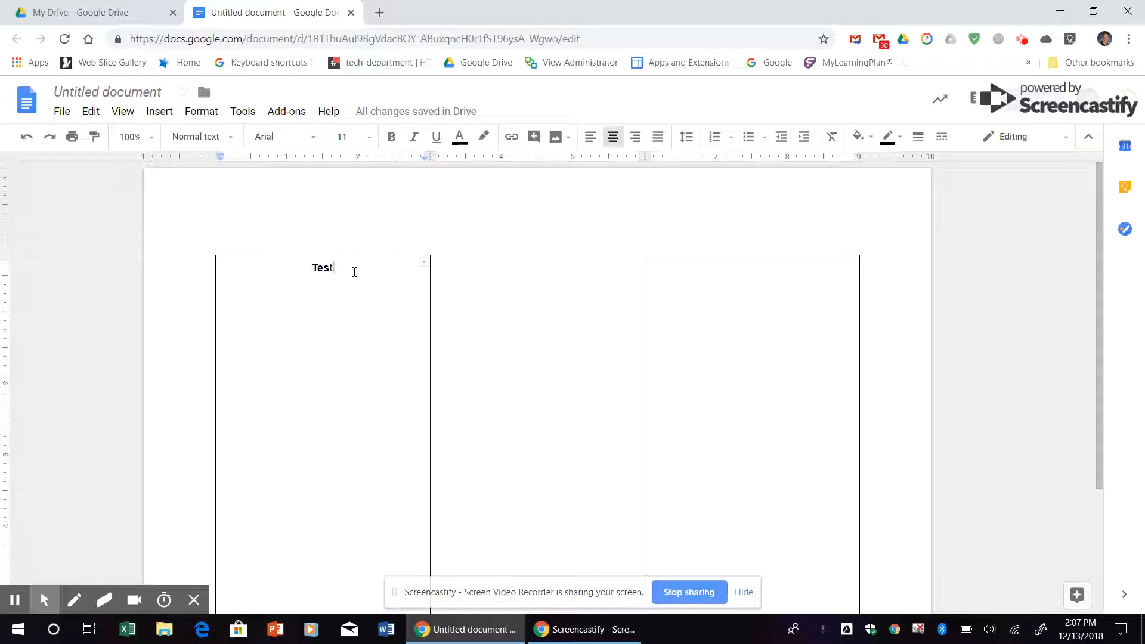
- On a new line below "Test", insert the aerial stadium photo from a web image search for "red sox"
key(Return)
click(159, 112)
mouse_move(173, 136)
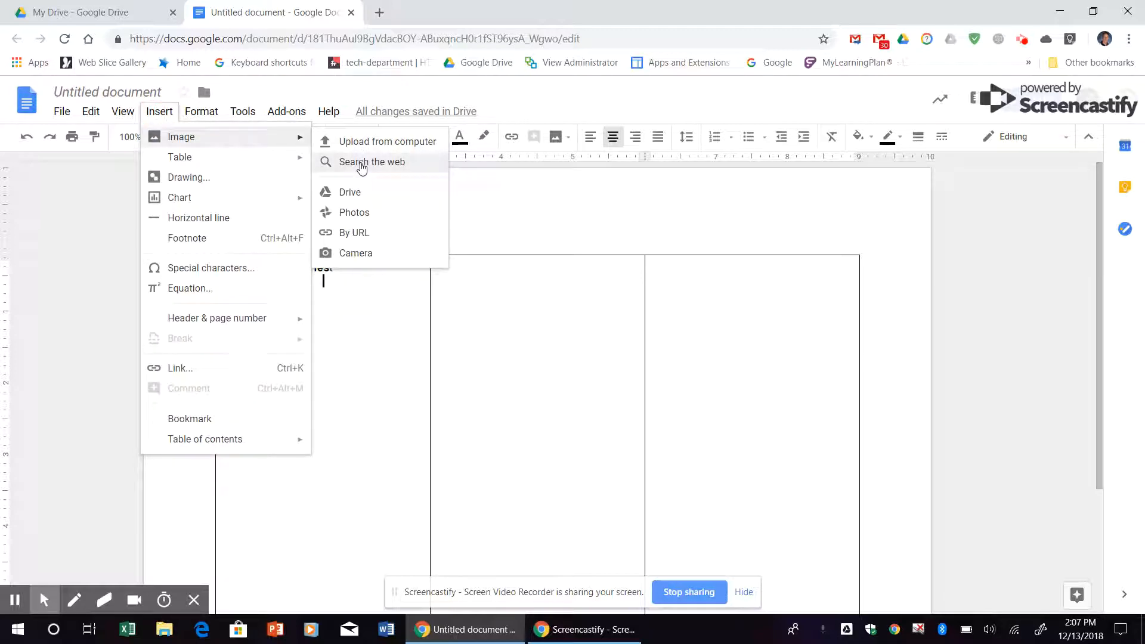
click(362, 167)
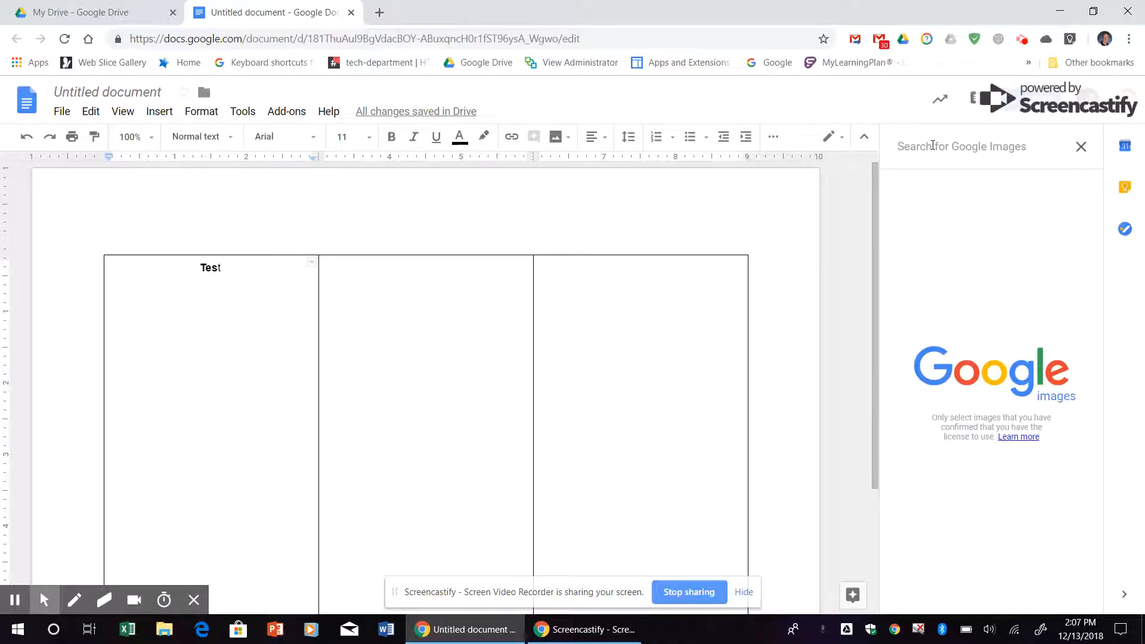
text(red)
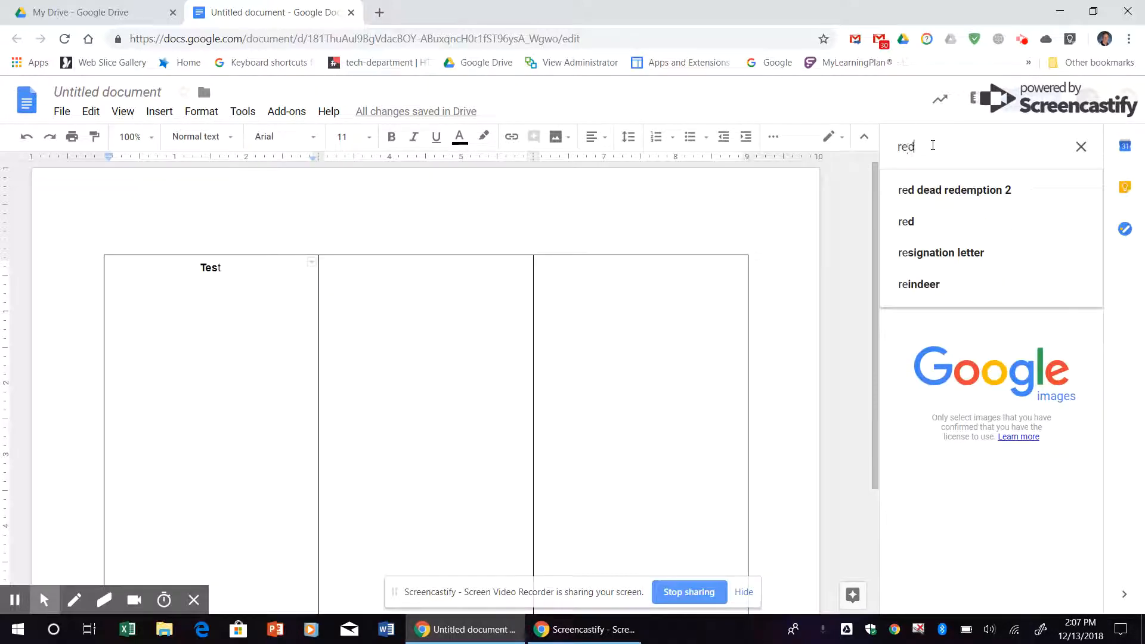
text( sox)
key(Return)
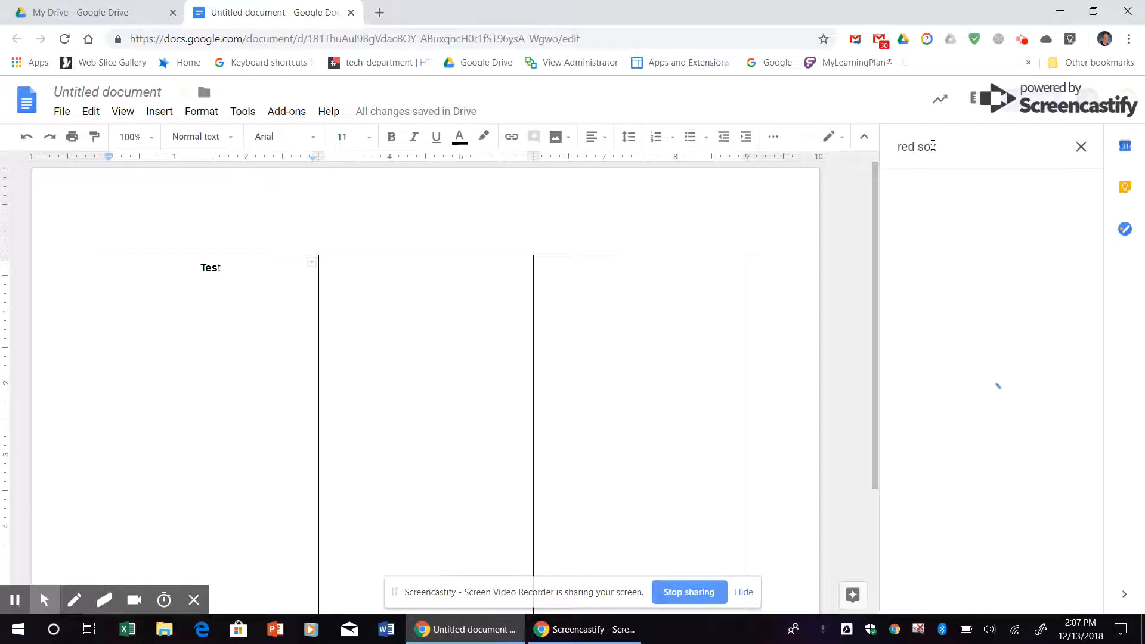
scroll(985, 388, down, 4)
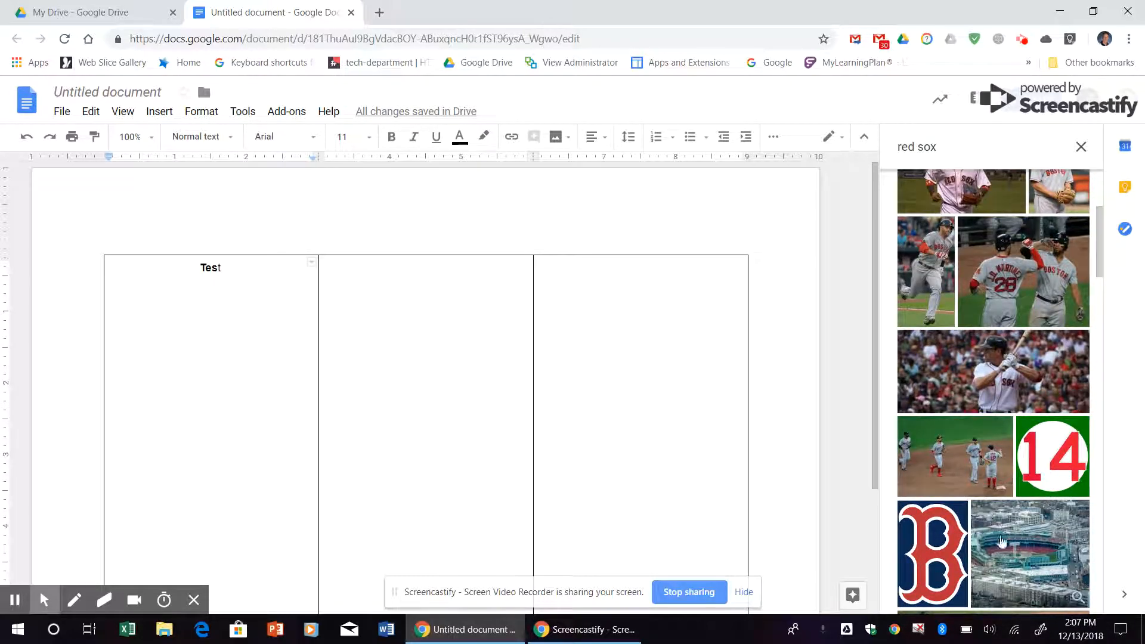
scroll(957, 528, down, 3)
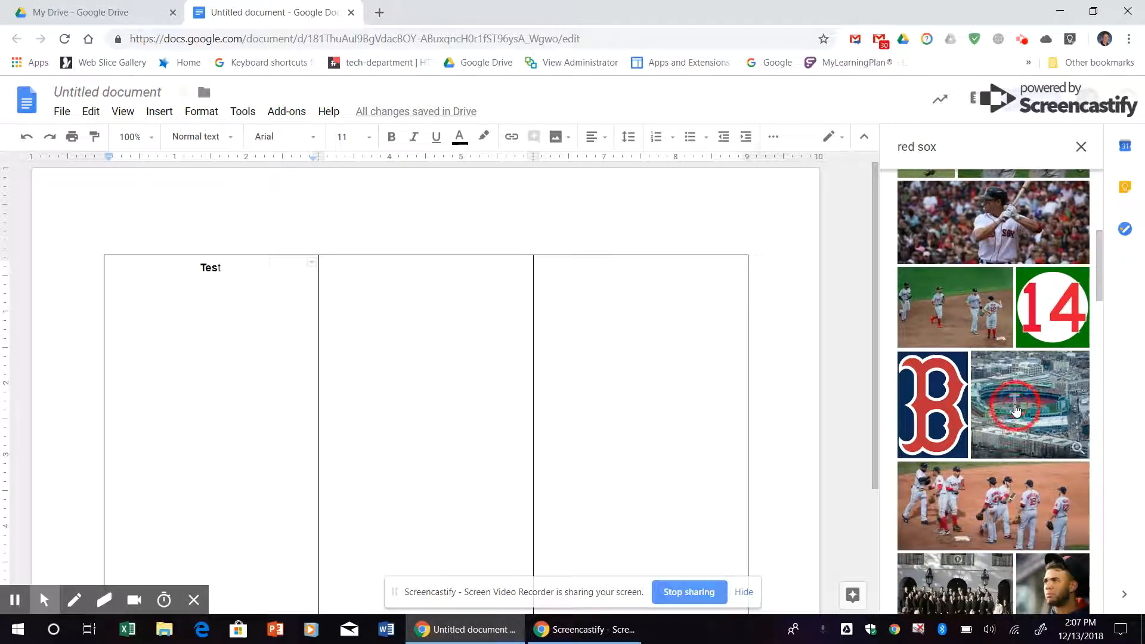
click(1015, 408)
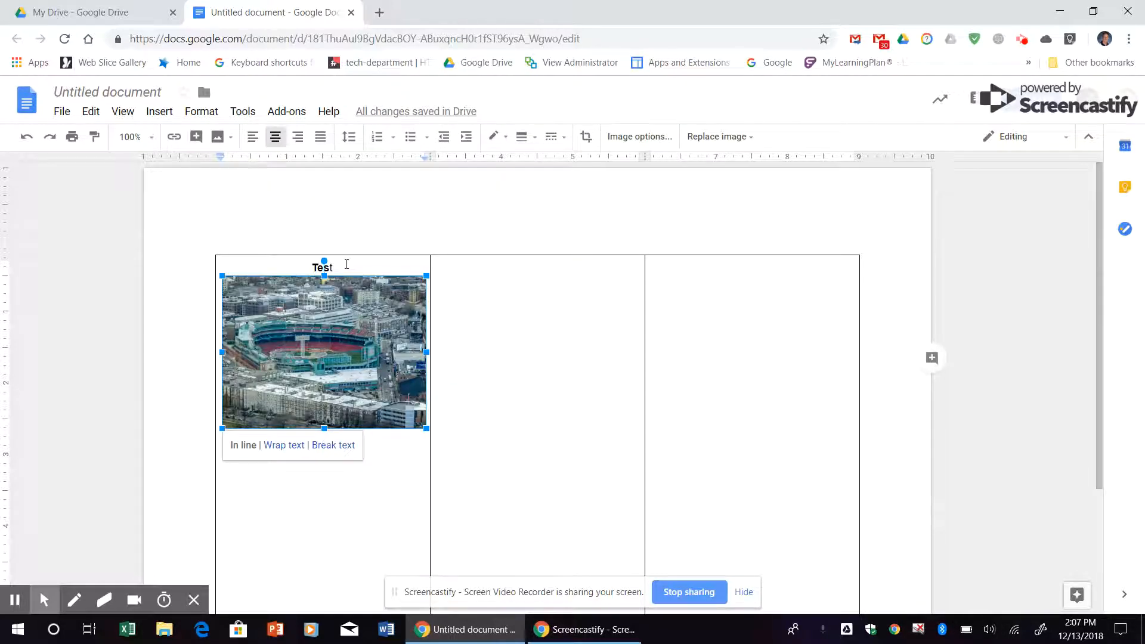
click(346, 264)
click(304, 467)
click(359, 491)
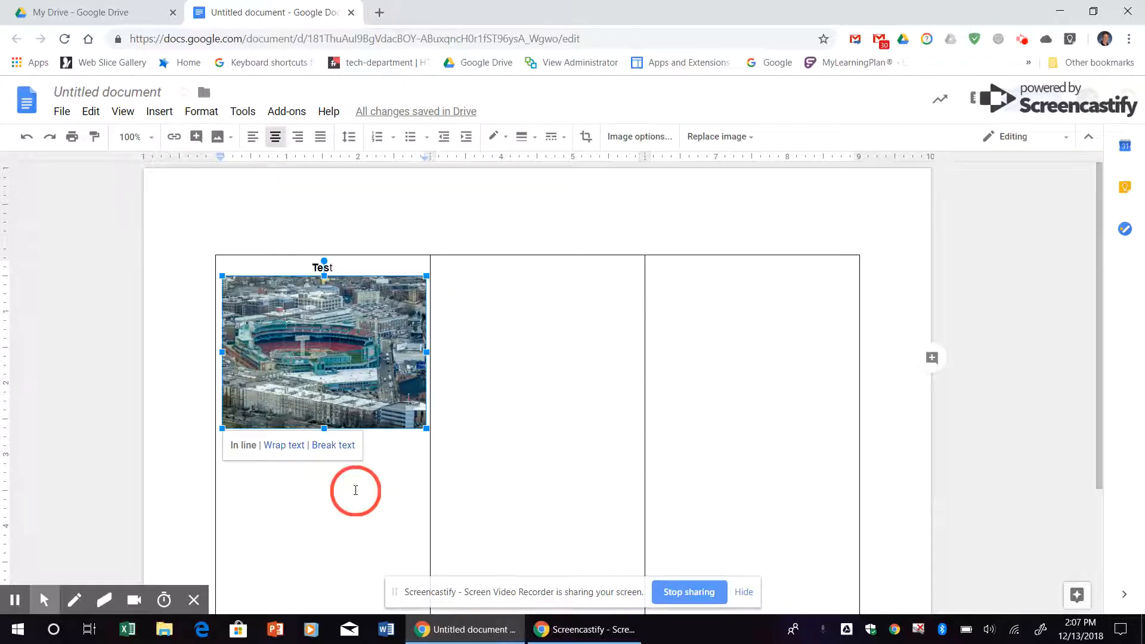
click(353, 267)
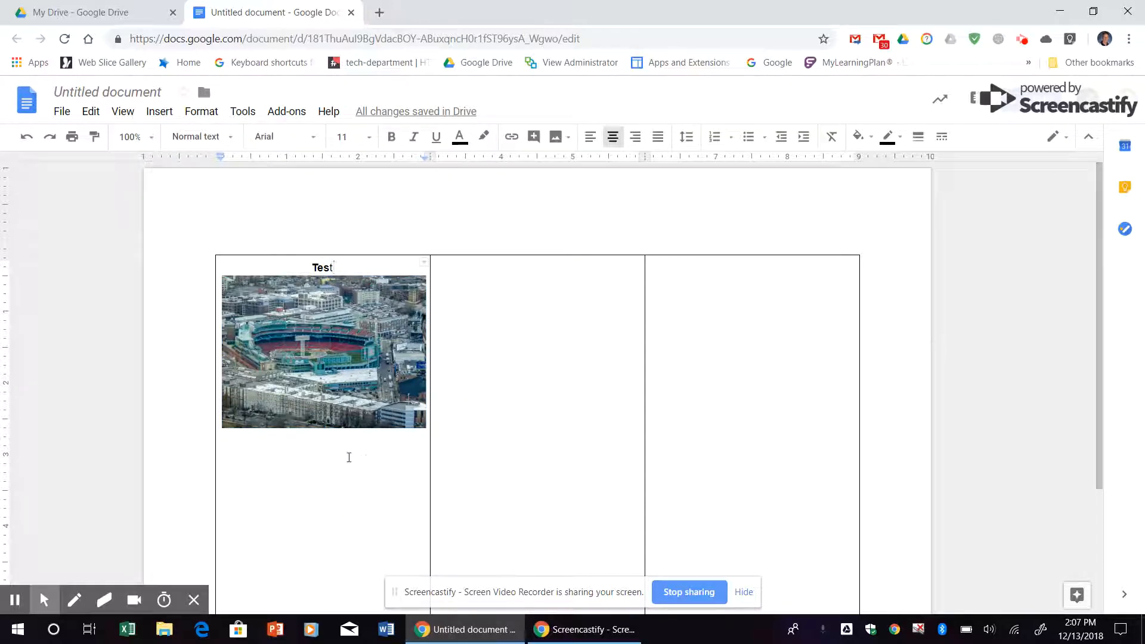
double_click(529, 303)
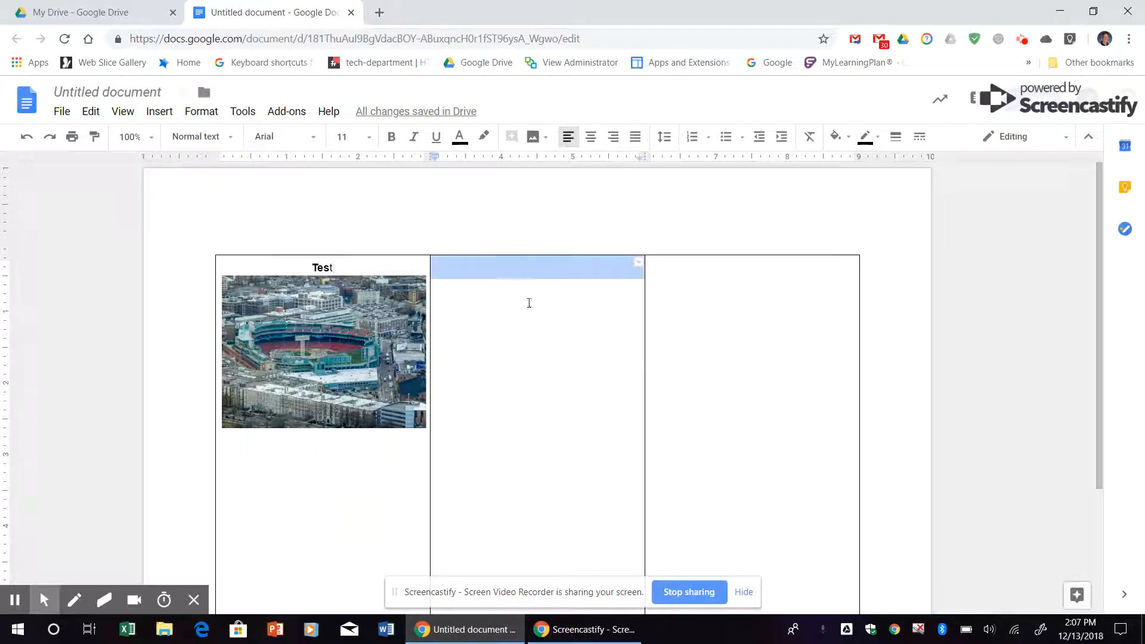
click(723, 289)
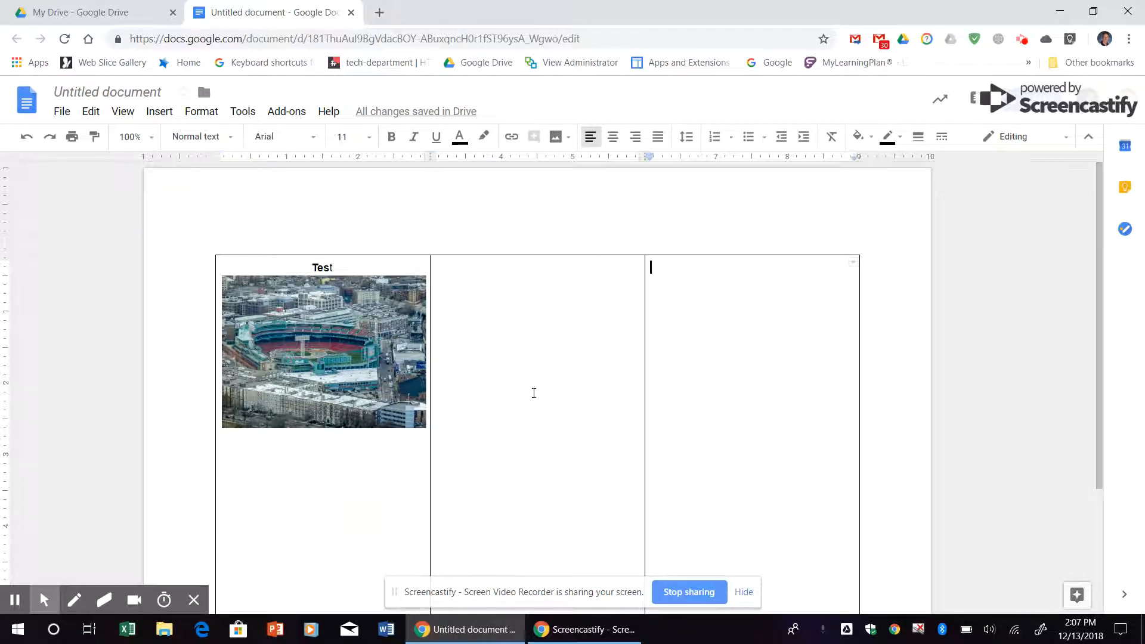
click(503, 531)
scroll(590, 310, down, 1)
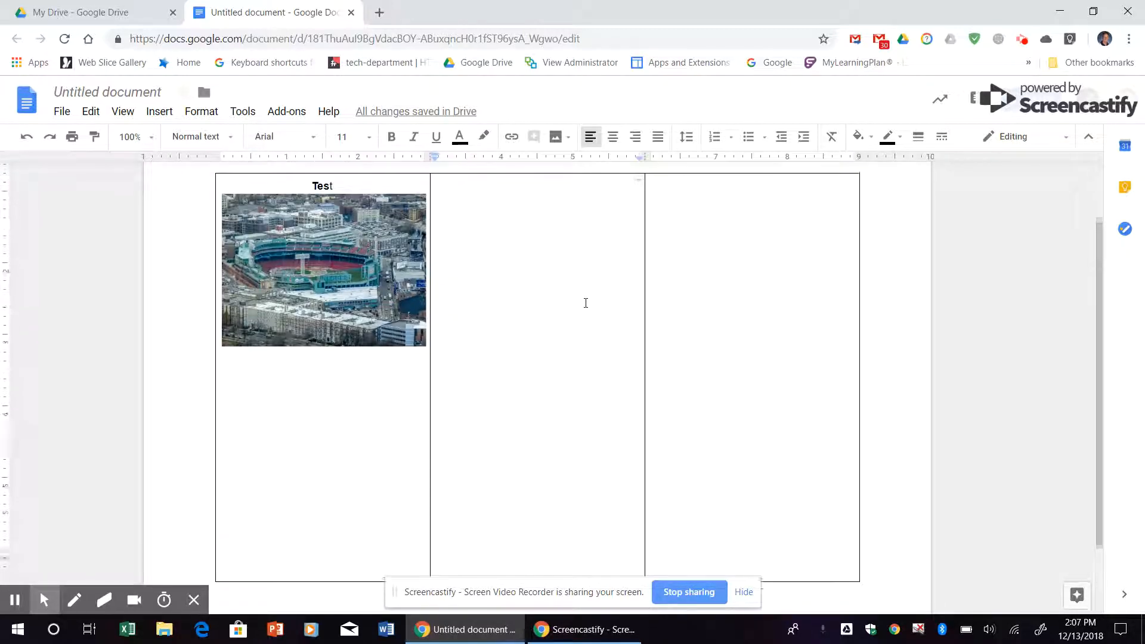
scroll(591, 298, up, 1)
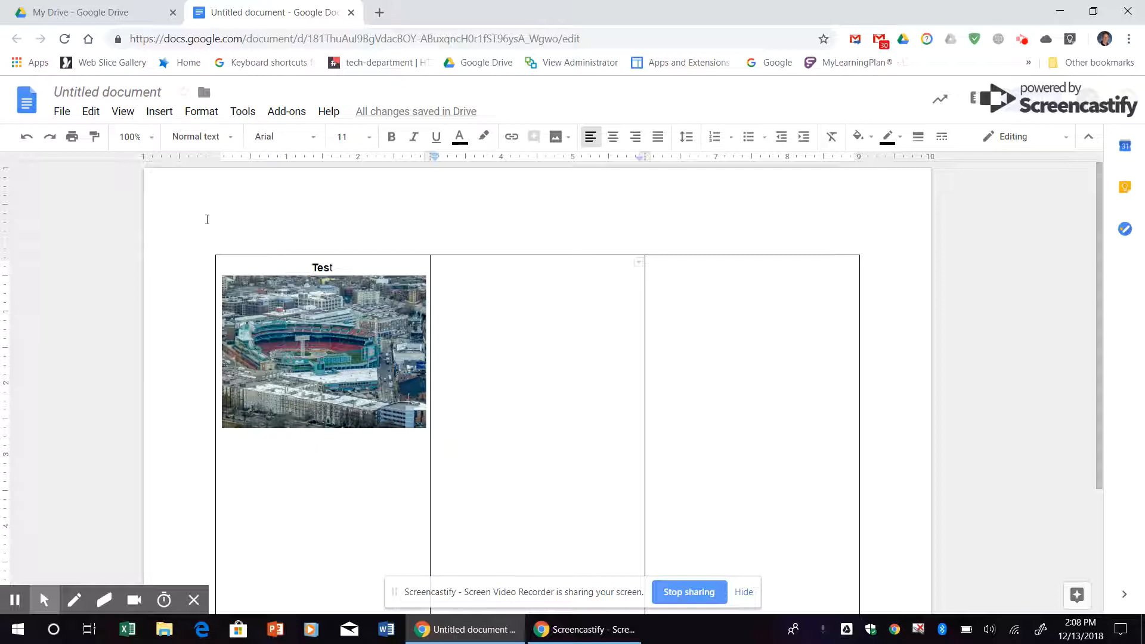
- Insert a page break directly below the table to start a second page
scroll(203, 239, down, 3)
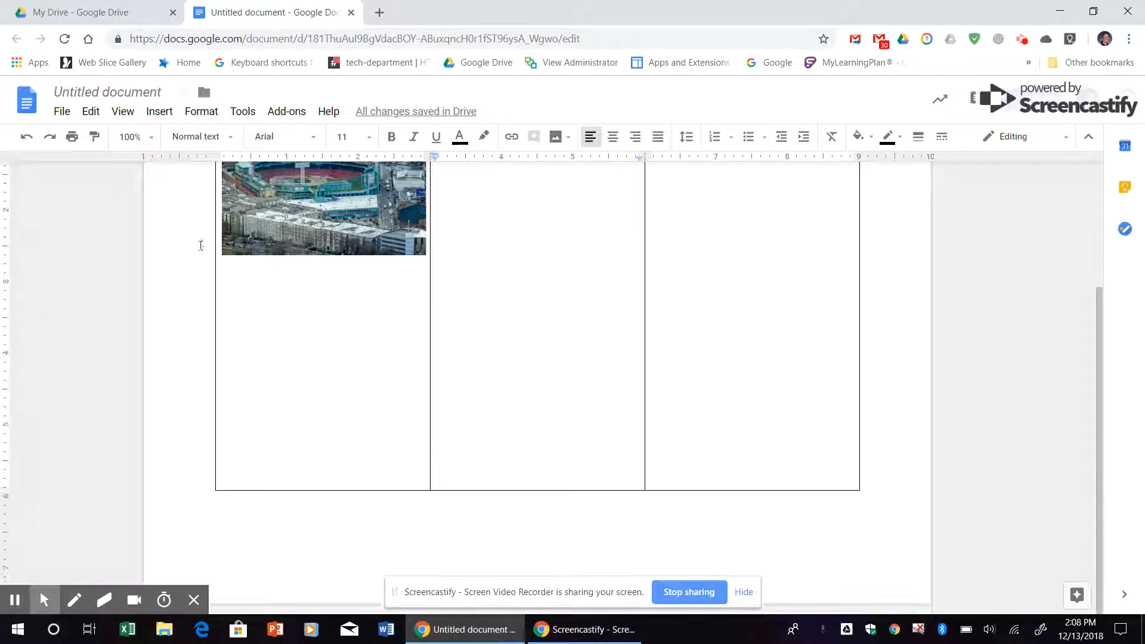
click(242, 534)
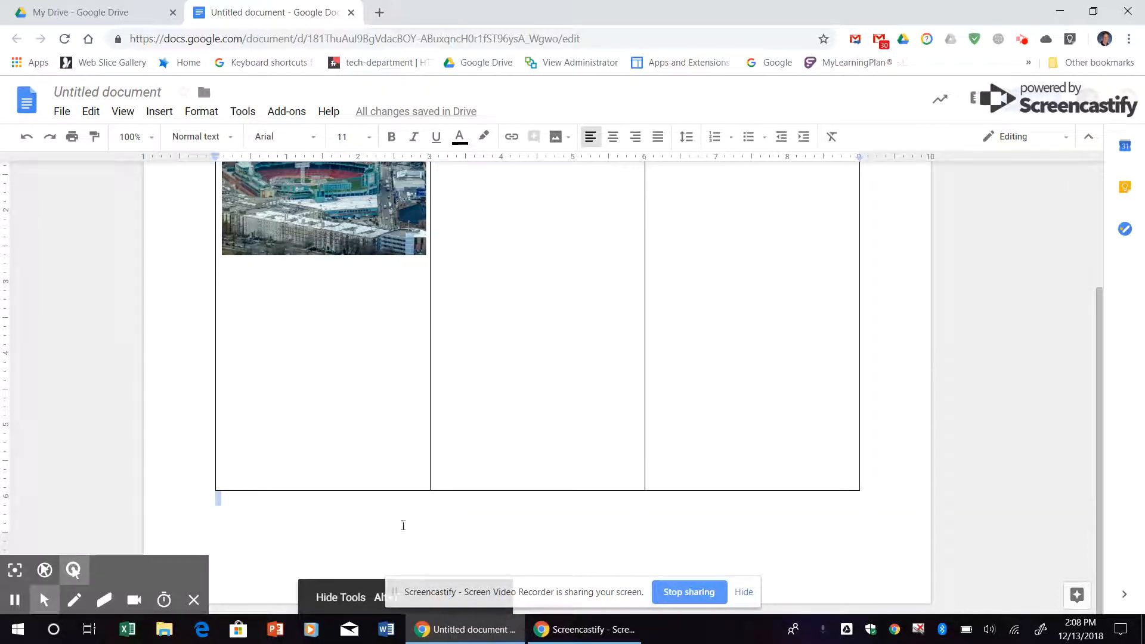
click(166, 112)
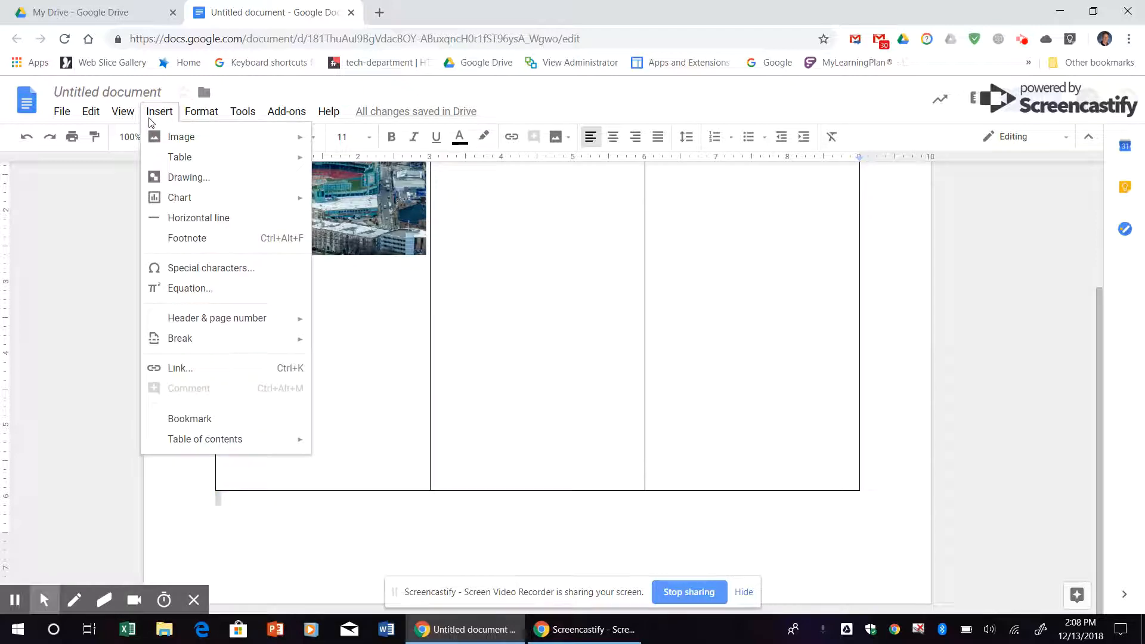
mouse_move(215, 339)
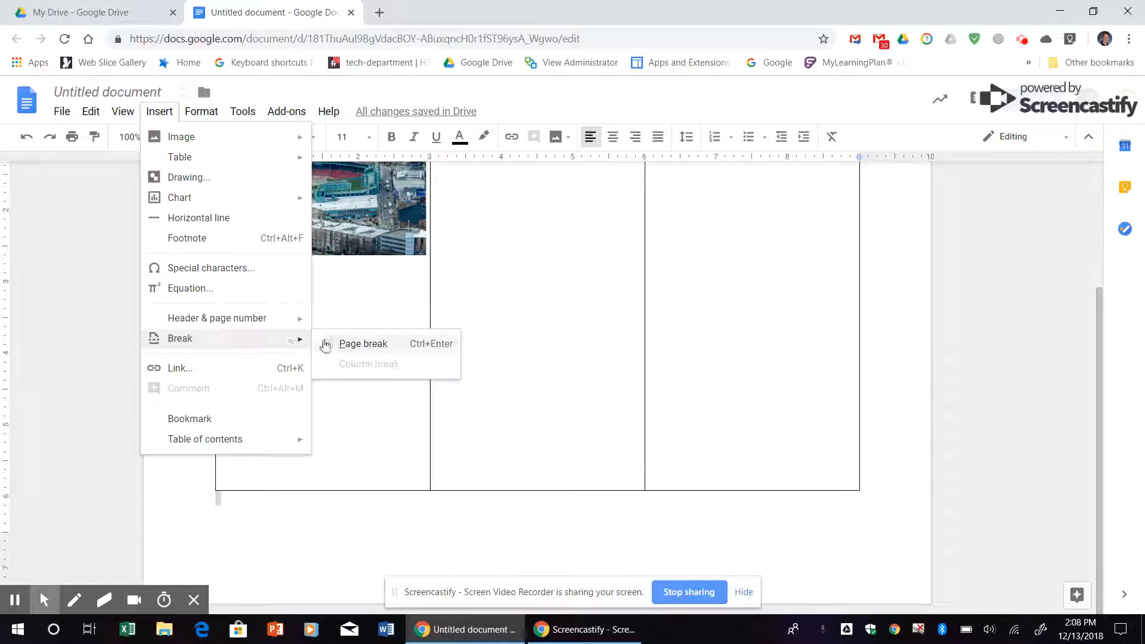
click(343, 345)
- Insert a second table with three columns and one row on the new page
scroll(468, 424, down, 7)
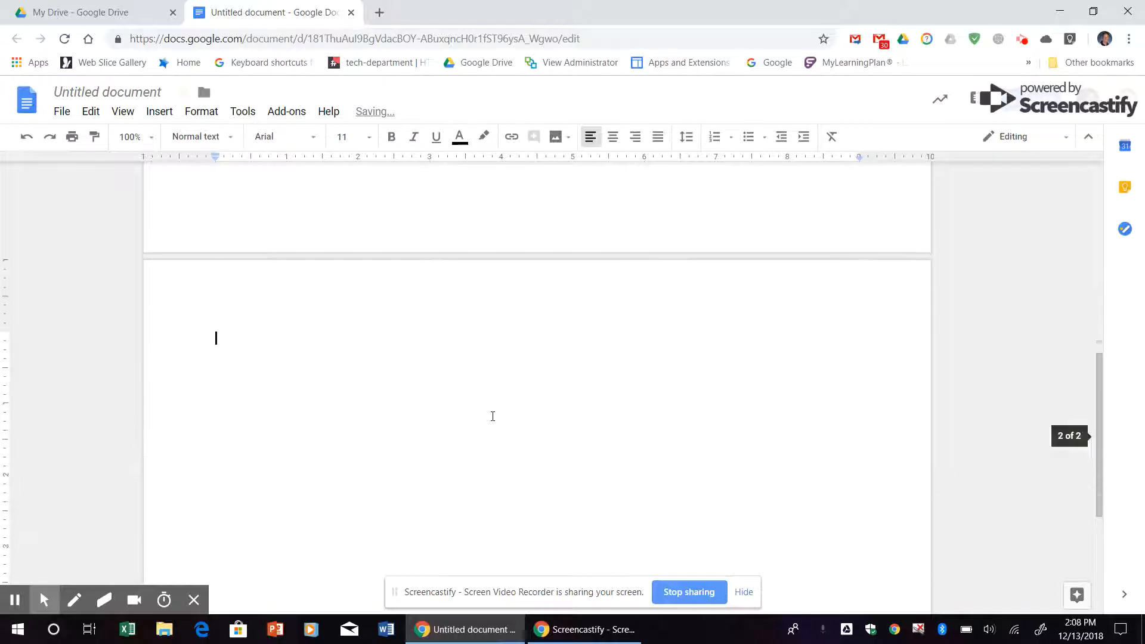
scroll(466, 381, up, 3)
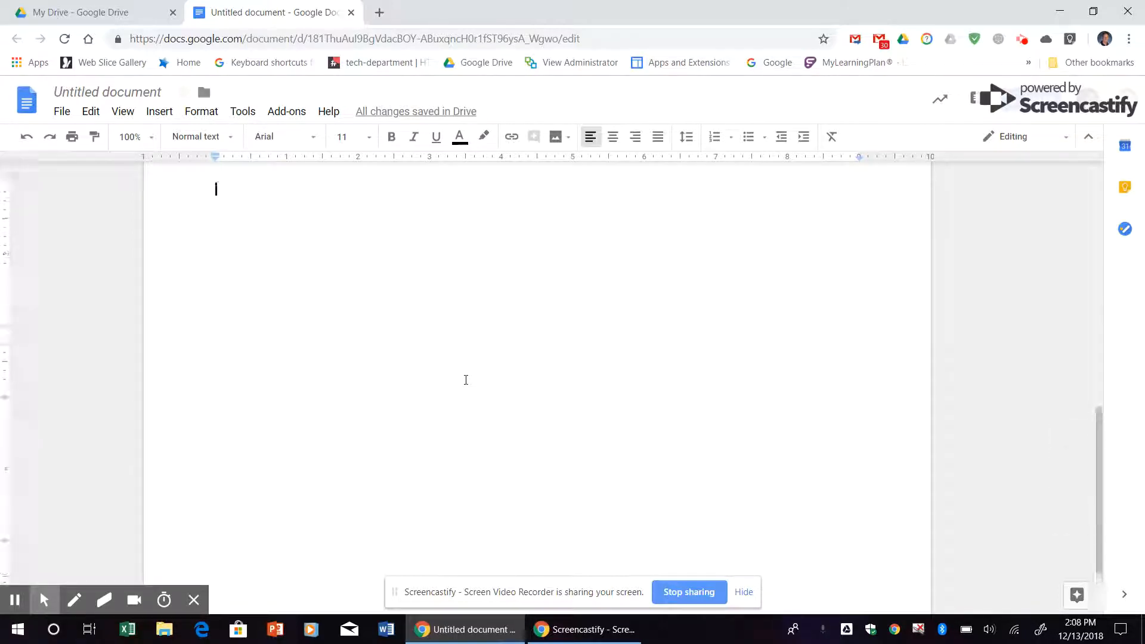
click(162, 112)
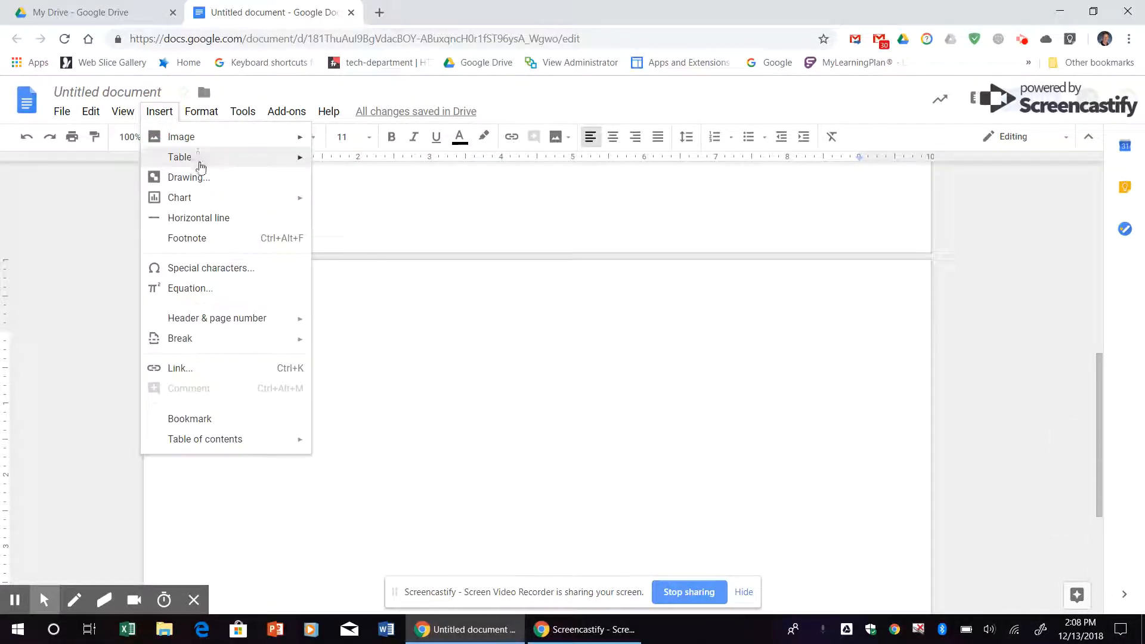
mouse_move(200, 160)
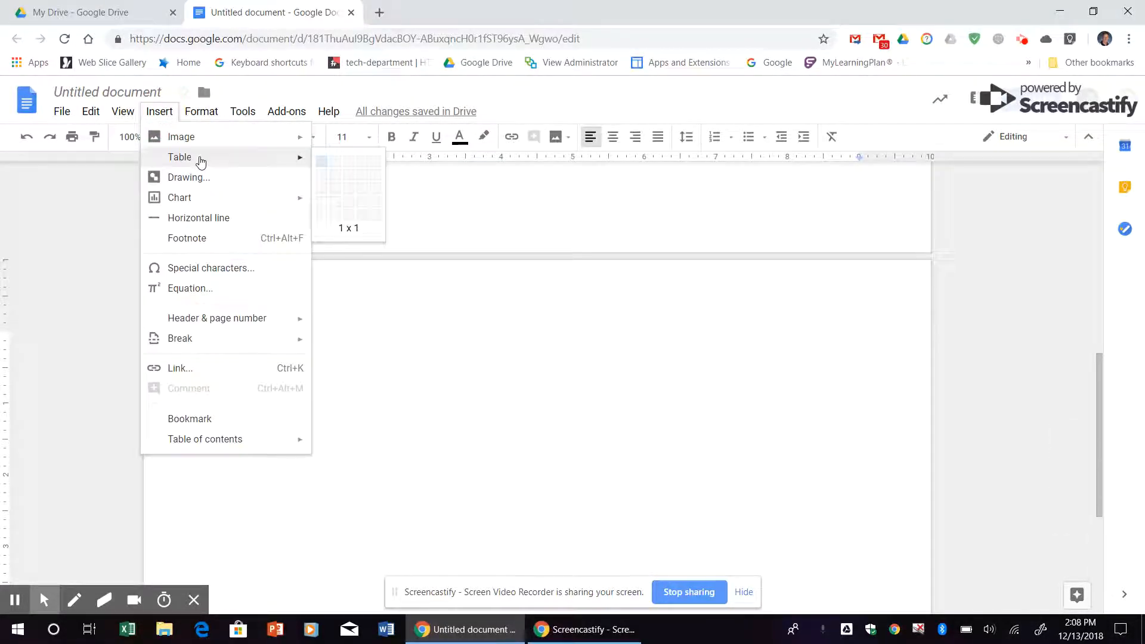
click(349, 168)
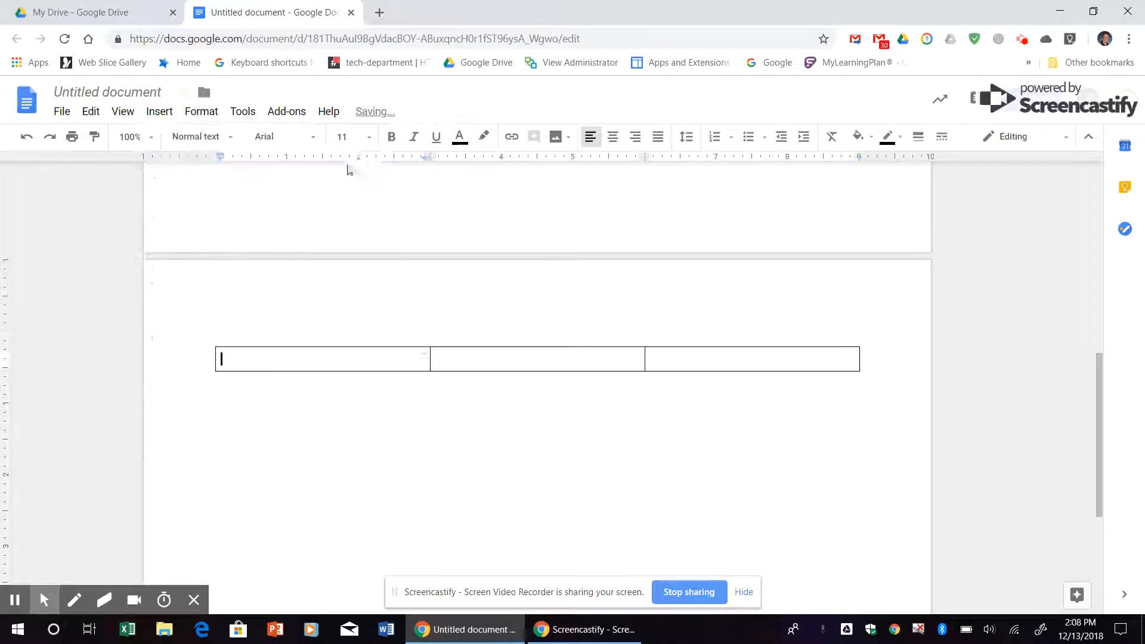
- Stretch the second page's table row downward to about the 6-inch mark, matching the first page's table
drag(476, 368, 519, 535)
scroll(496, 296, down, 3)
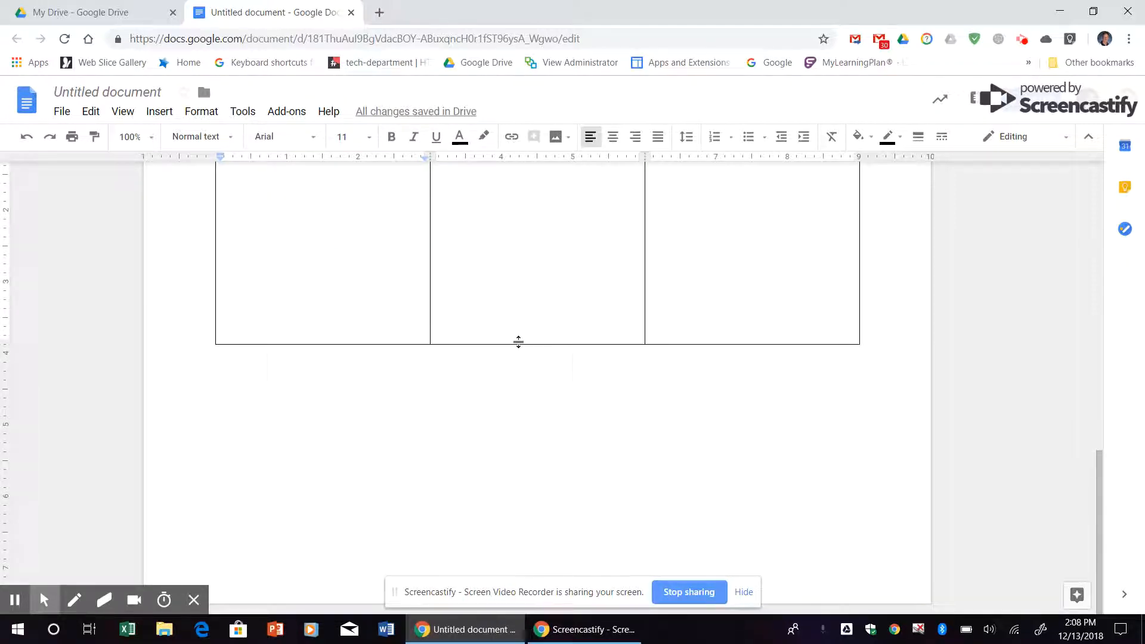
drag(520, 345, 517, 491)
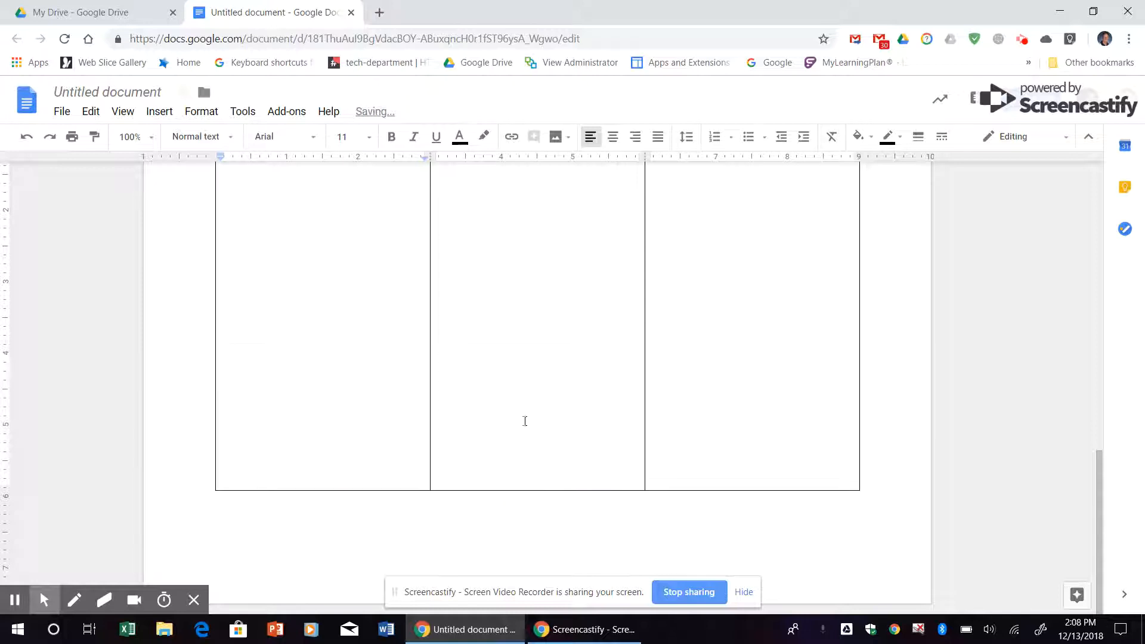
scroll(528, 392, up, 9)
scroll(522, 376, down, 1)
scroll(519, 366, up, 3)
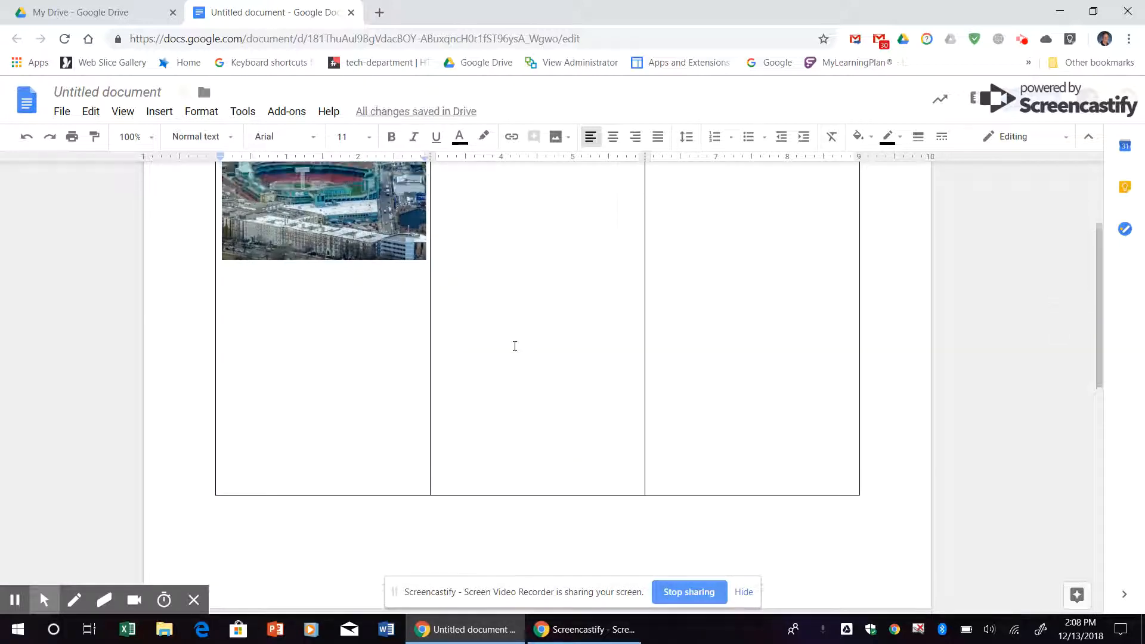